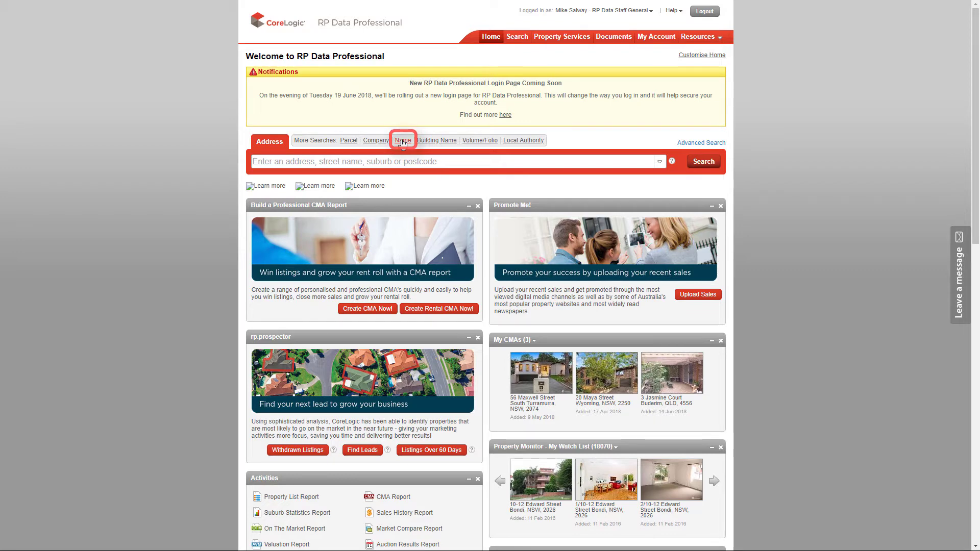
Step: Switch to the Name search tab for finding properties by owner name
{"action": "left_click", "coordinate": [402, 142]}
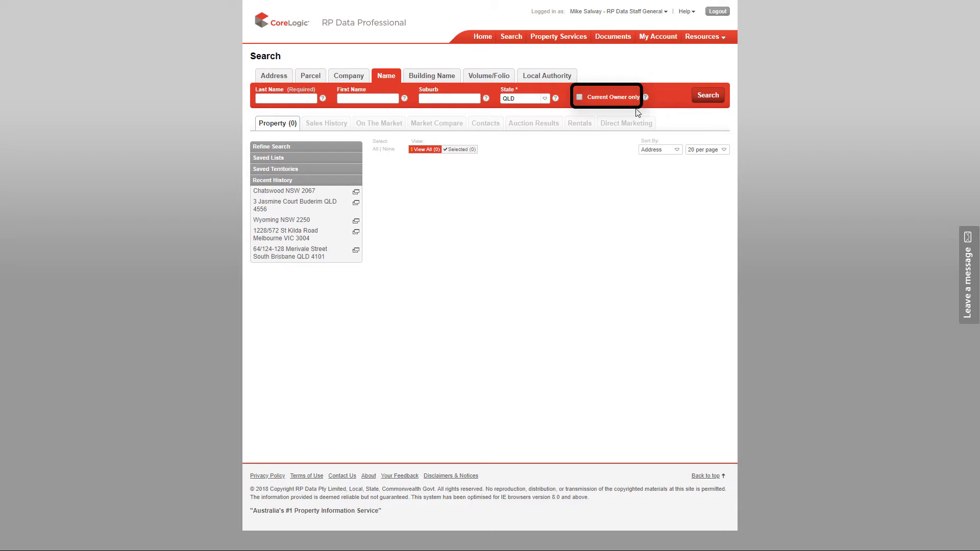
{"action": "mouse_move", "coordinate": [646, 97]}
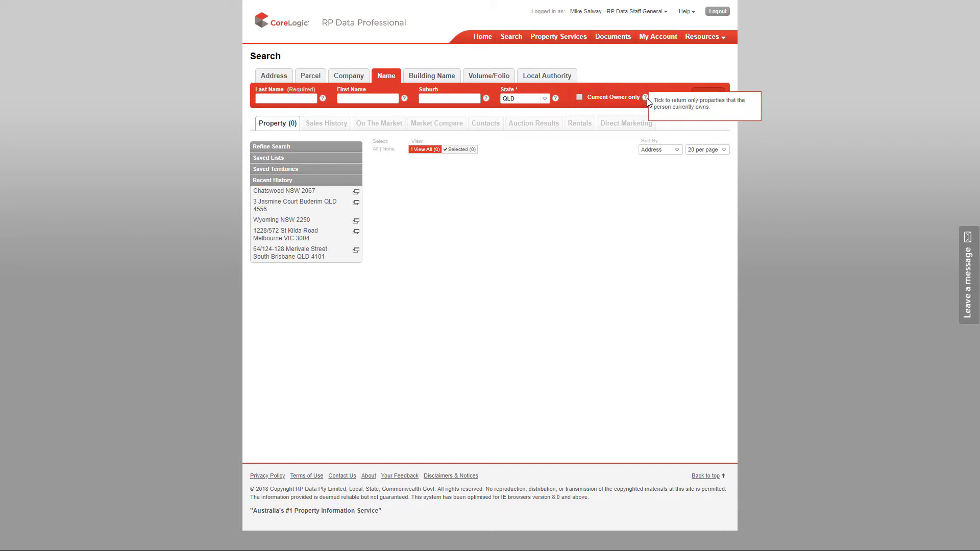
{"action": "left_click", "coordinate": [297, 101]}
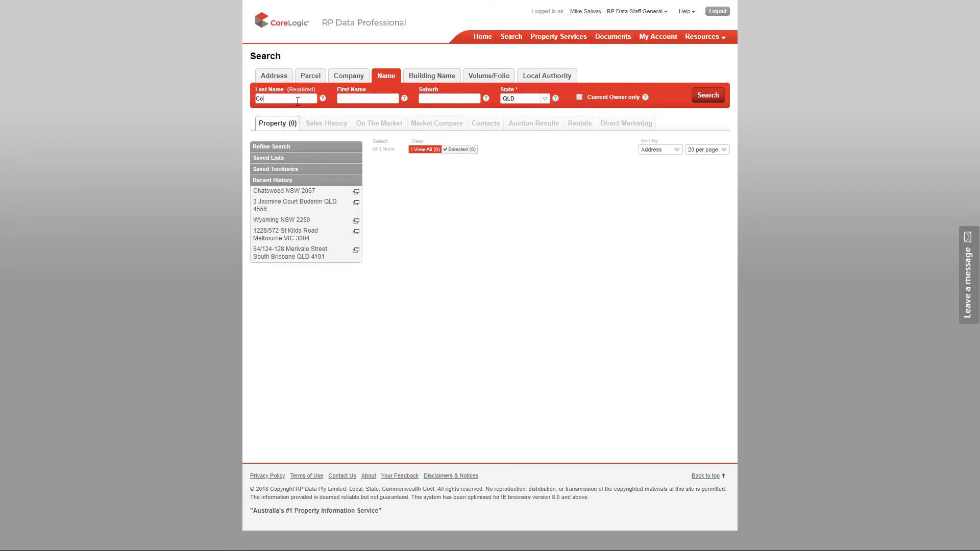
{"action": "type", "text": "Conn"}
{"action": "left_click", "coordinate": [365, 100]}
{"action": "type", "text": "N"}
{"action": "left_click", "coordinate": [544, 98]}
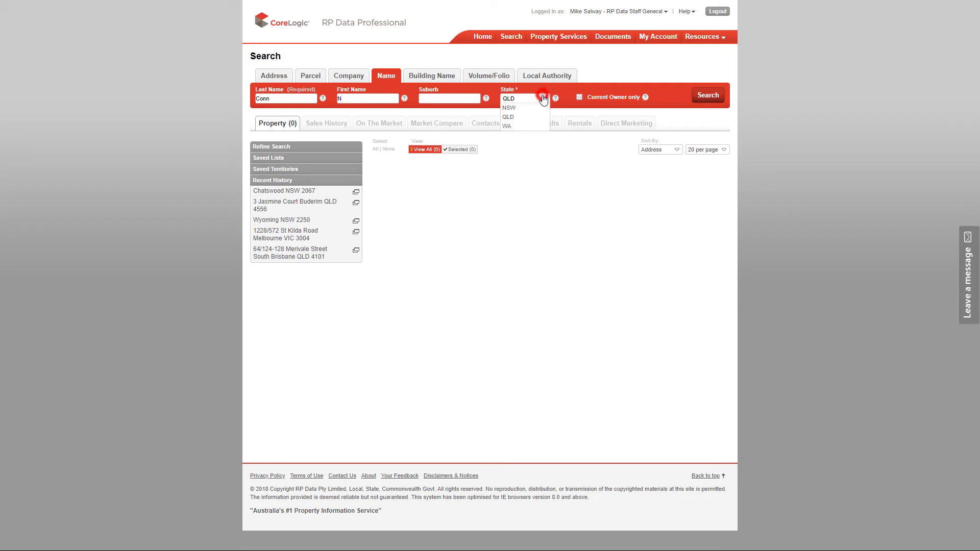
{"action": "left_click", "coordinate": [507, 119]}
Step: Run the Conn / N owner name search in QLD
{"action": "left_click", "coordinate": [706, 100]}
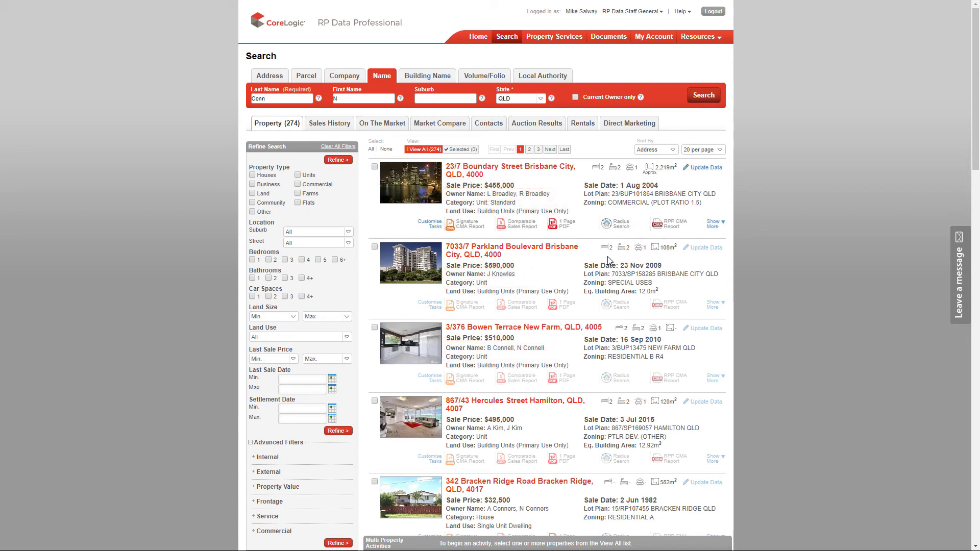
{"action": "left_click", "coordinate": [552, 330]}
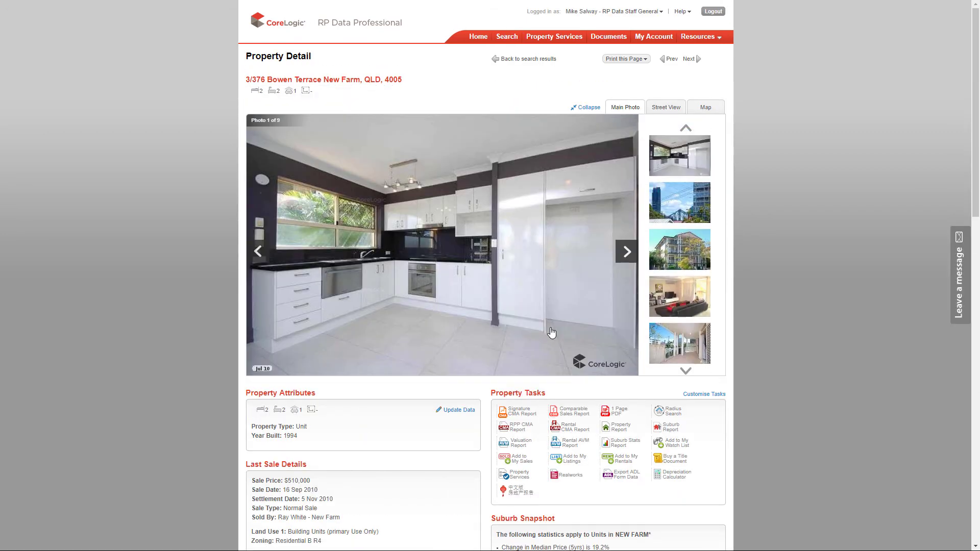
{"action": "left_click_drag", "start_coordinate": [973, 179], "coordinate": [973, 253]}
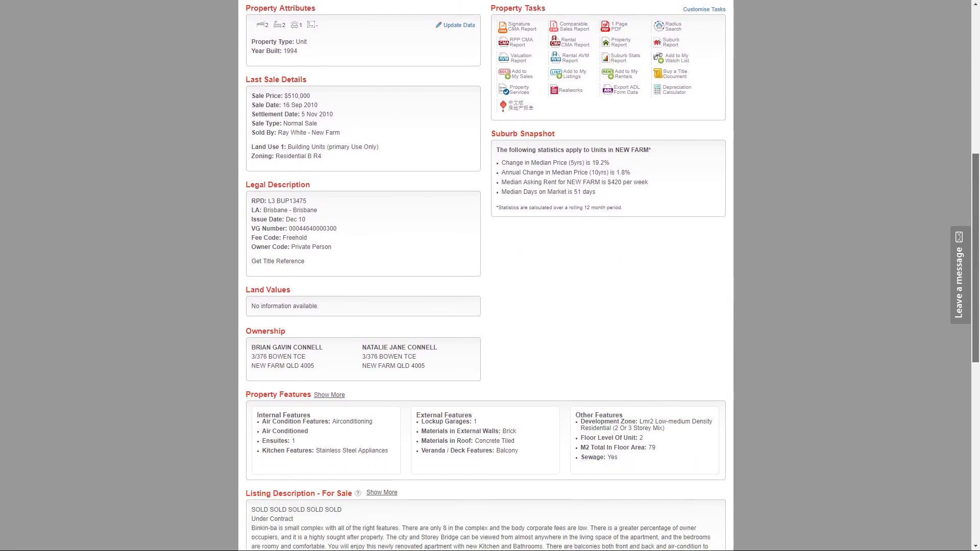